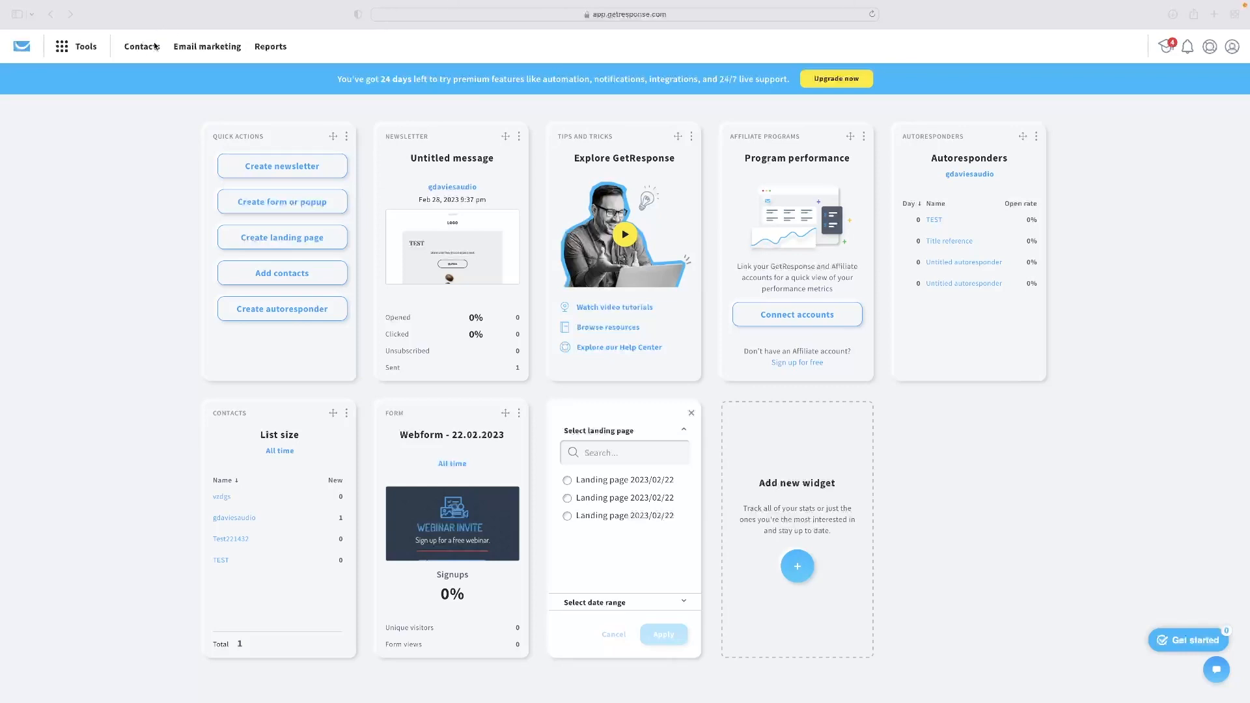
- Open the "My very first automation workflow (tutorial)" automation workflow for editing
click(80, 50)
click(81, 50)
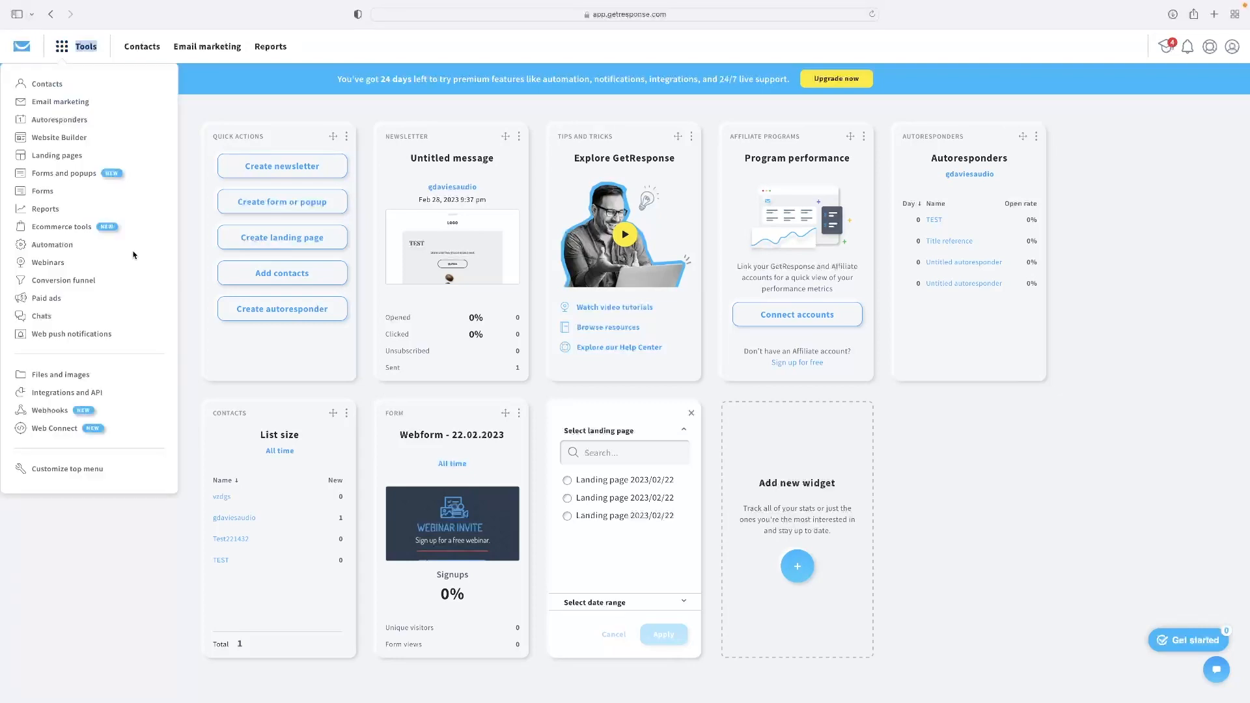
click(59, 246)
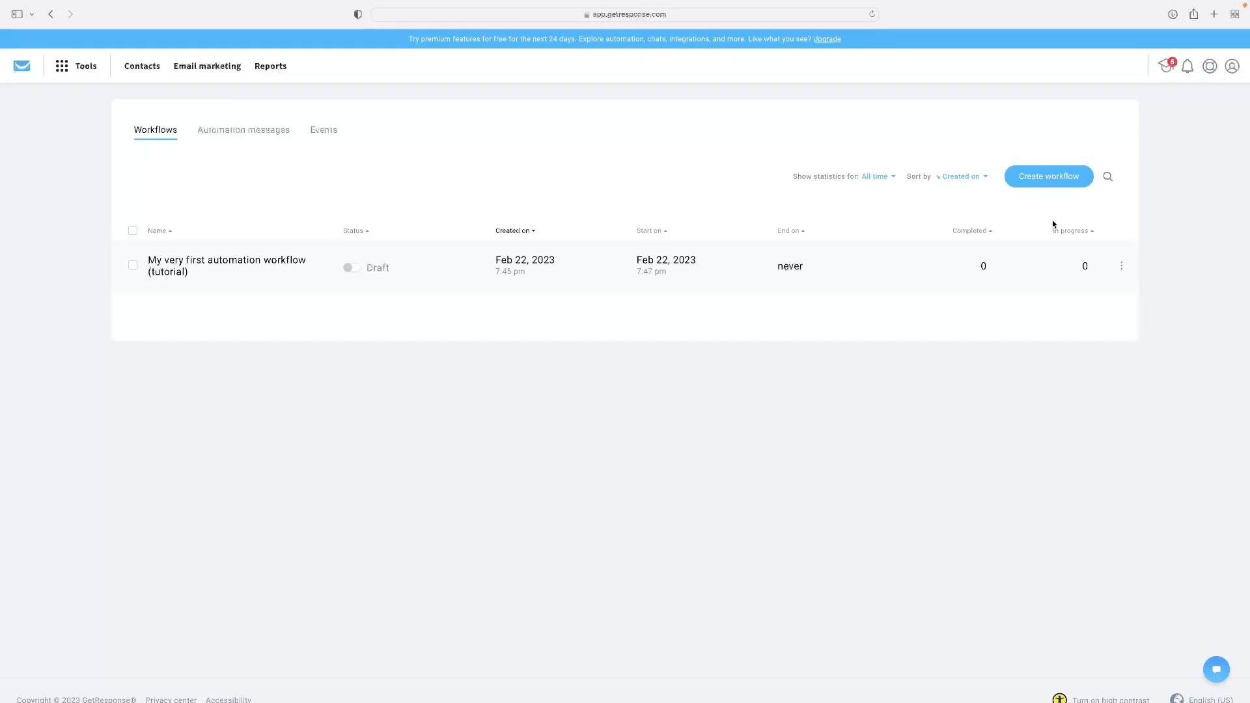
click(1121, 267)
click(1121, 267)
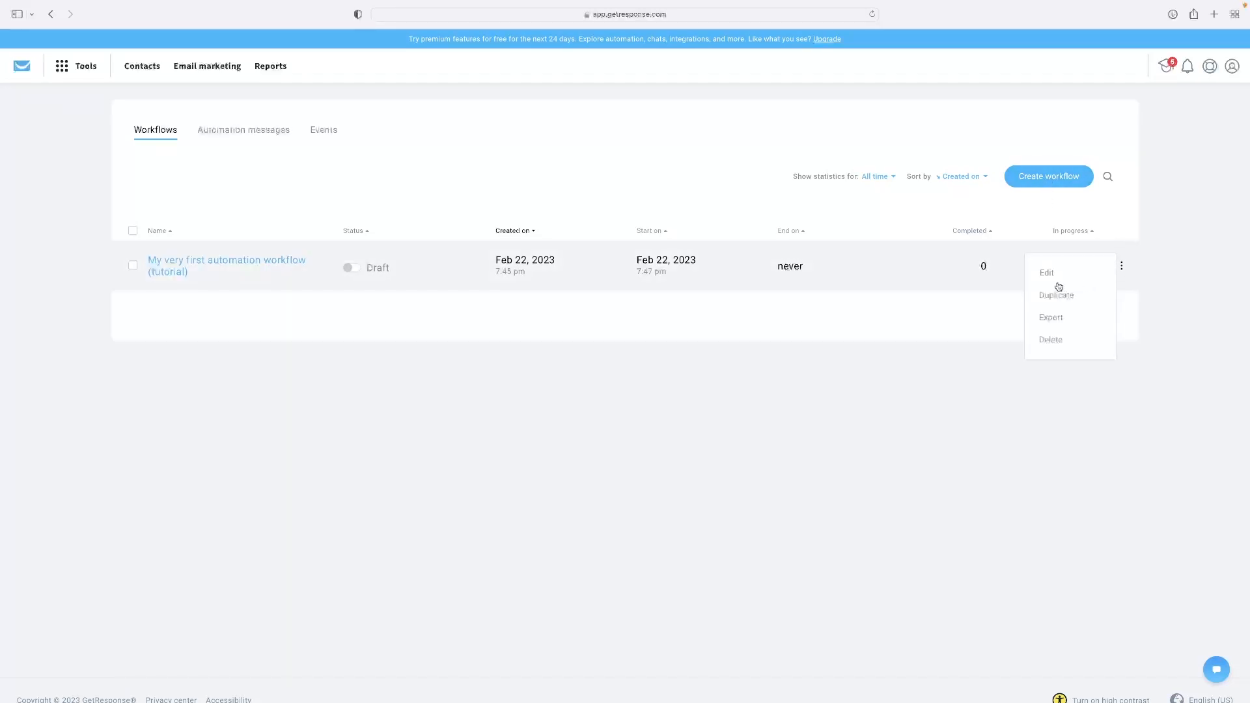
click(1046, 274)
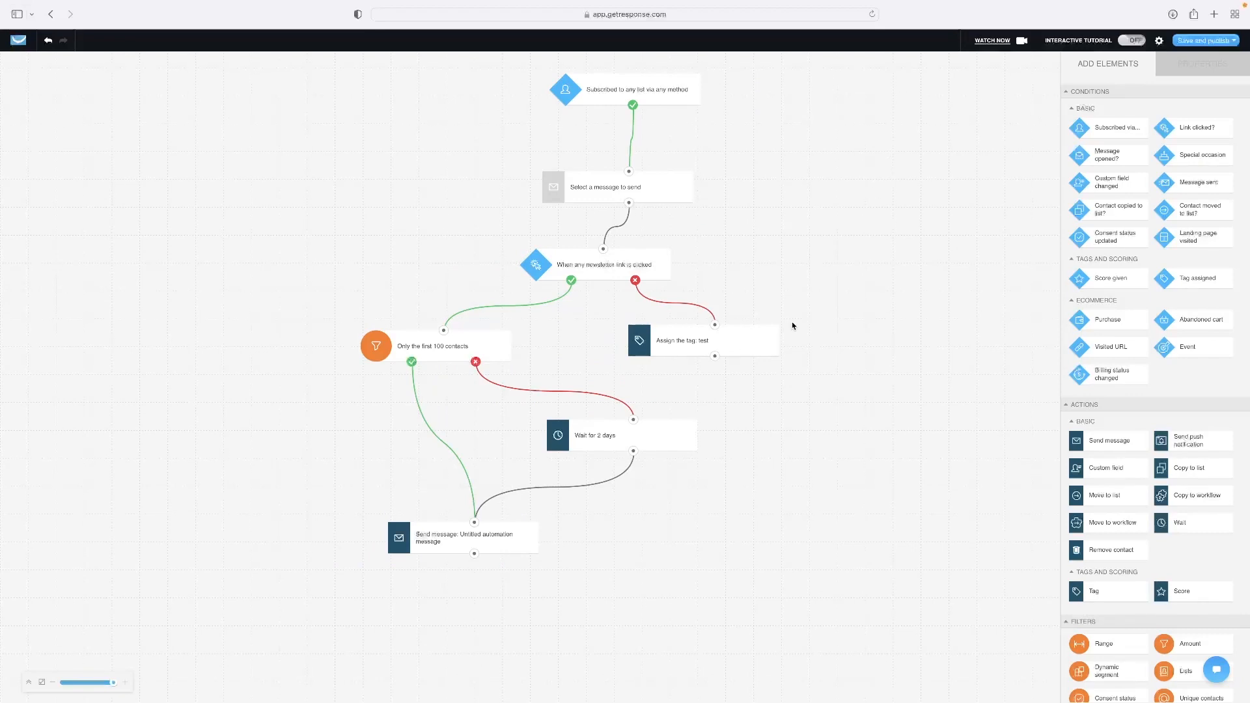
- Shift the Wait for 2 days, Assign the tag, link-click condition and Subscribed elements to the right on the workflow canvas
drag(654, 442, 740, 456)
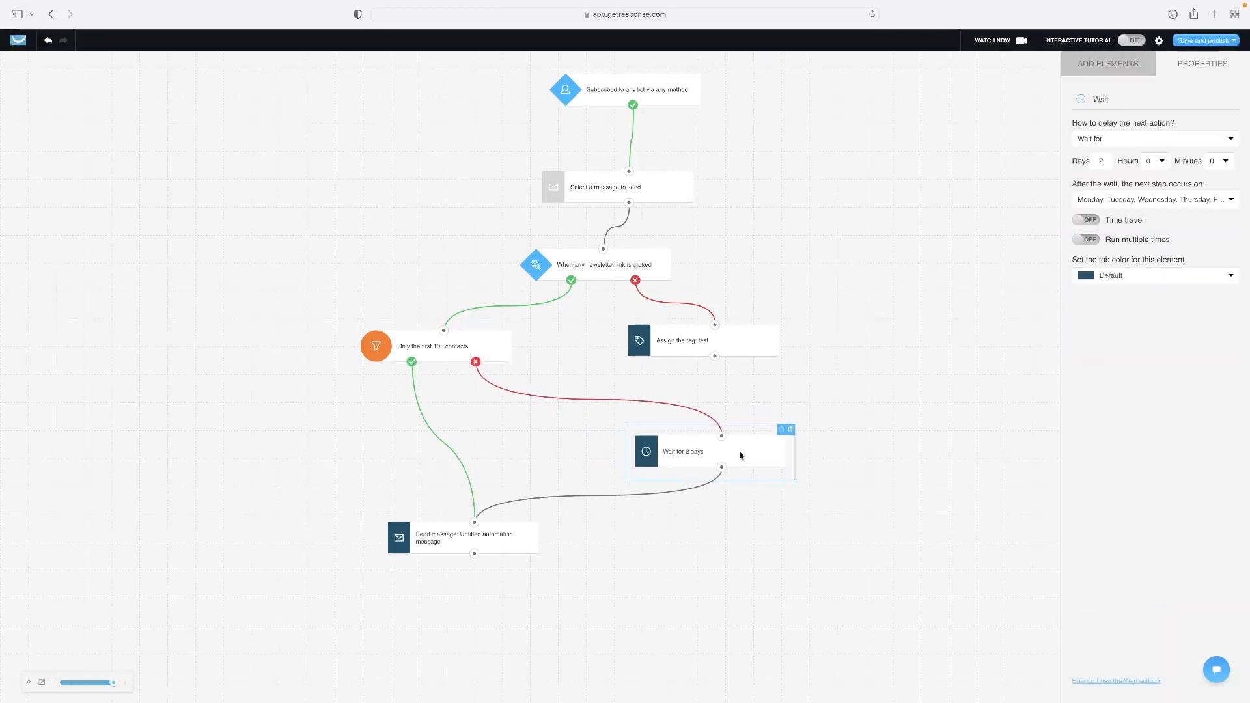
drag(732, 339, 799, 345)
drag(644, 264, 702, 255)
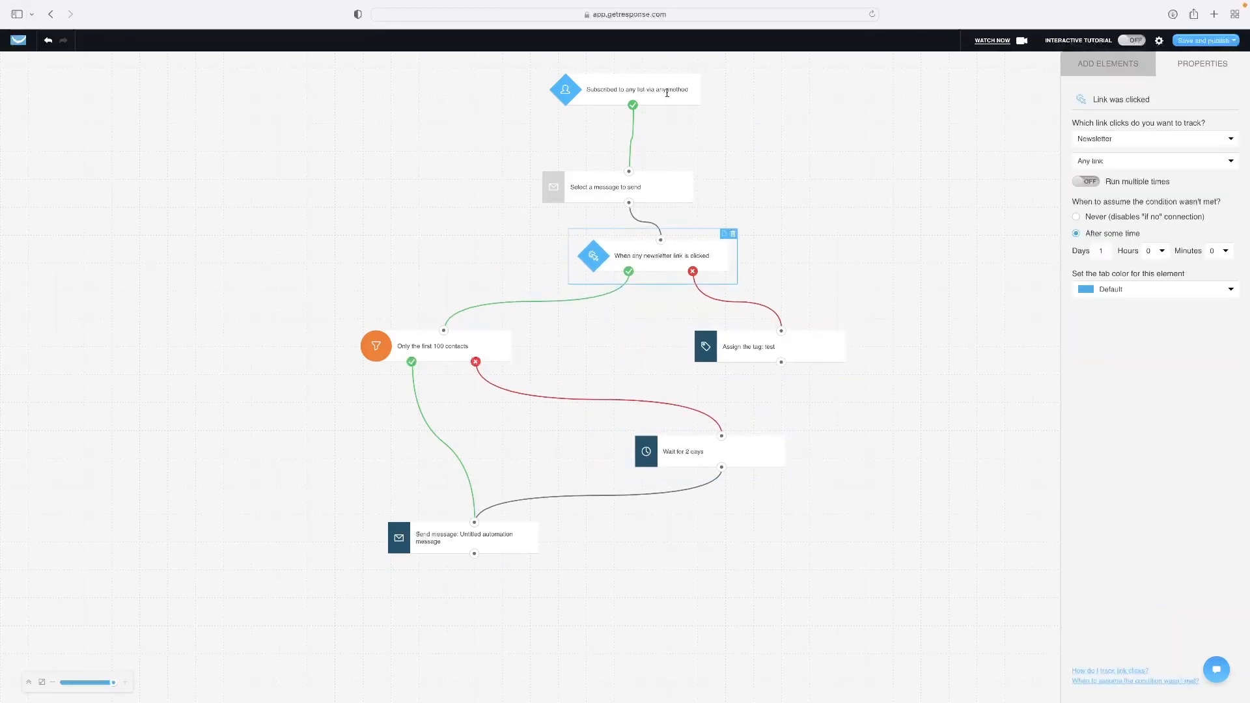
drag(666, 94, 705, 93)
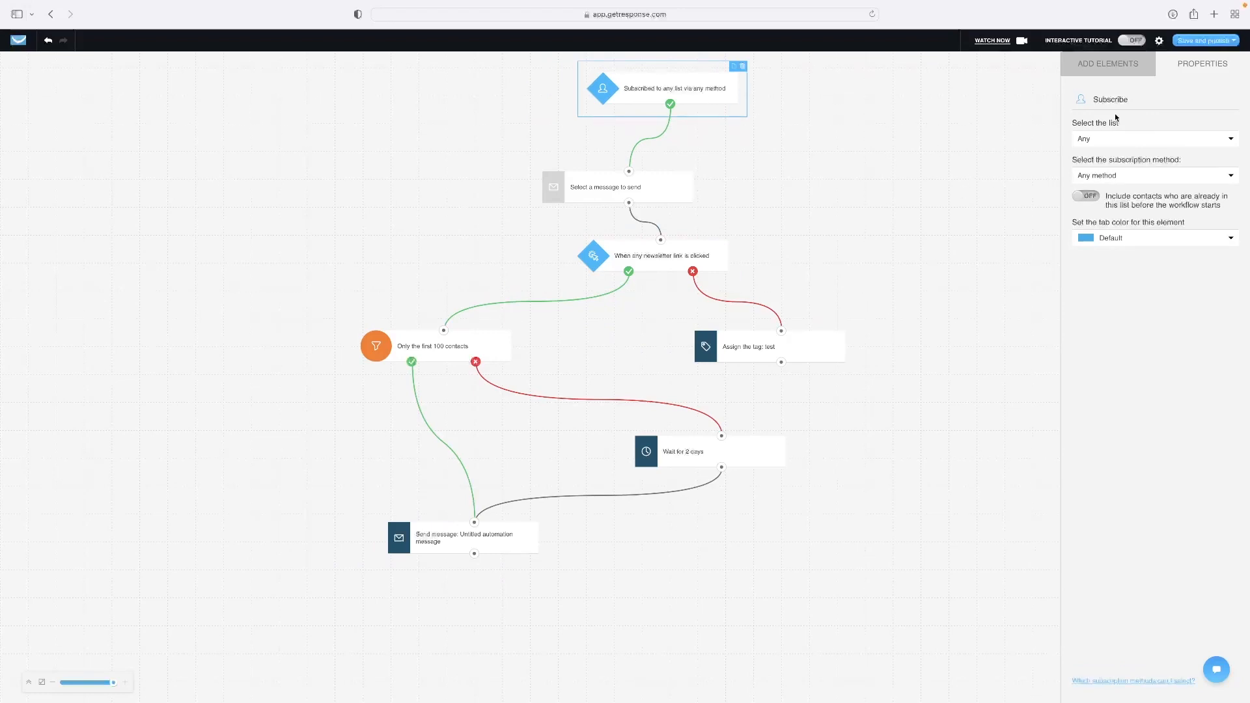
click(1108, 63)
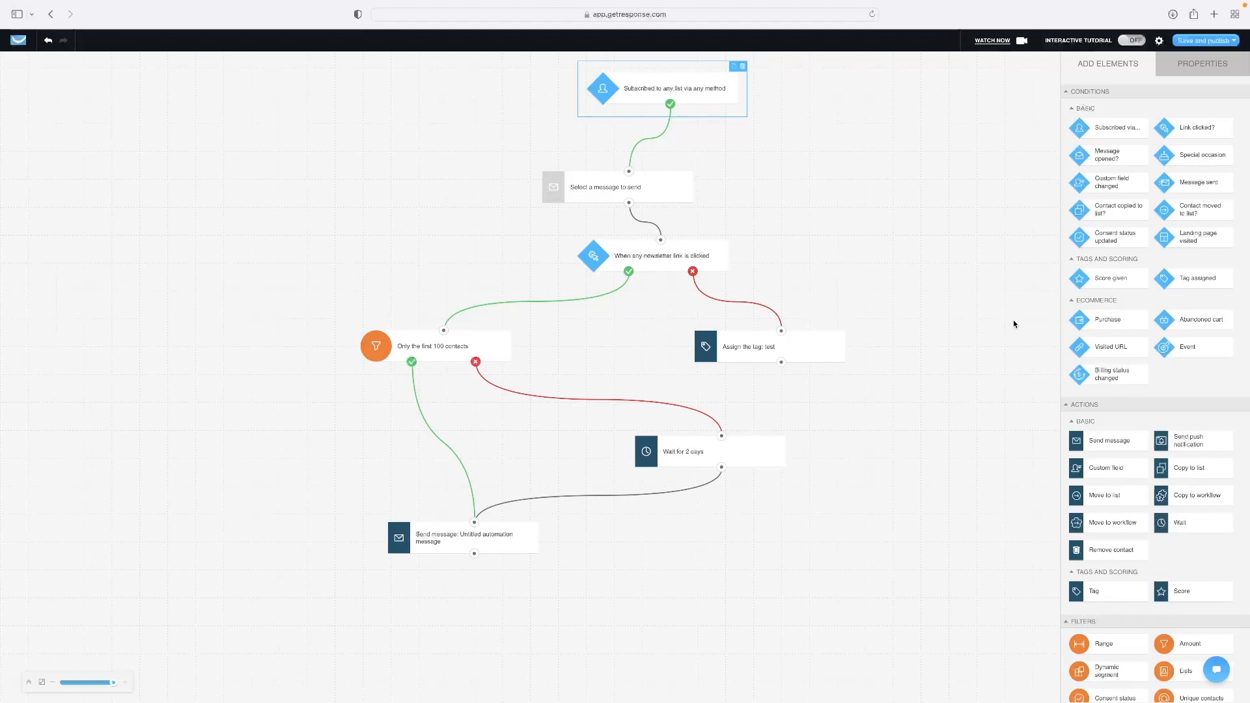
drag(710, 88, 738, 95)
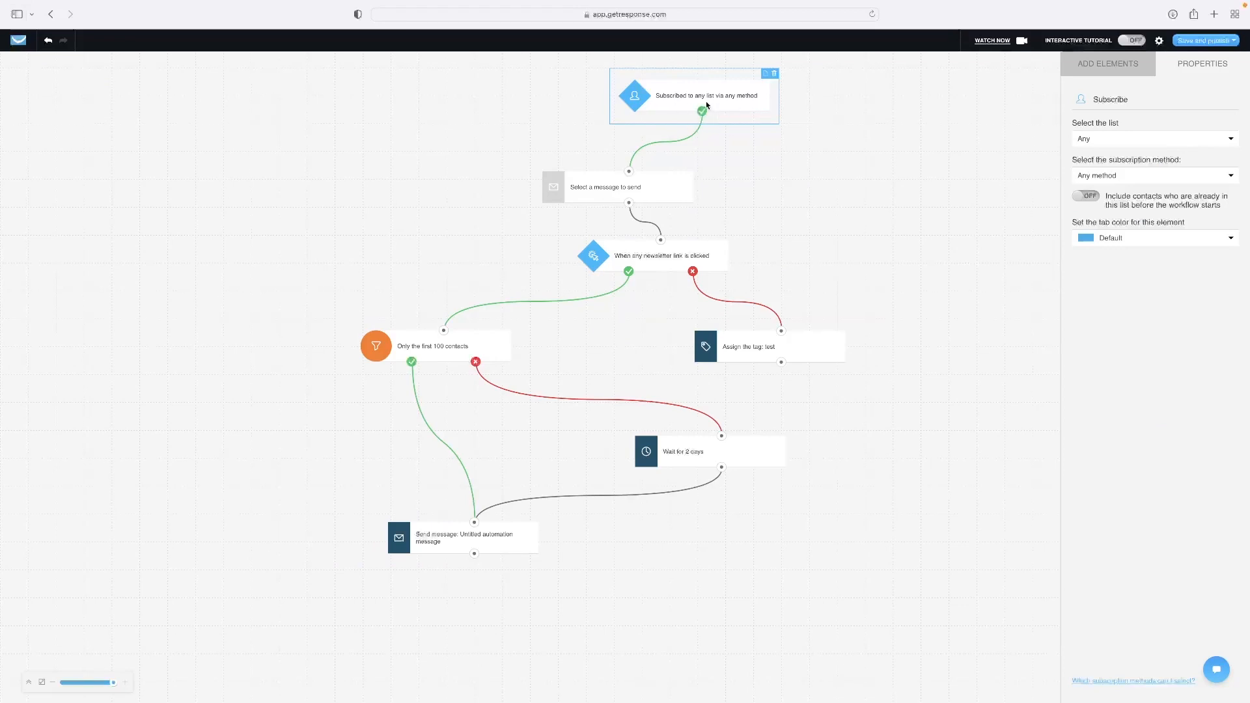
- Replace the Subscribed starting condition with a "Link clicked?" condition and connect its yes output to the Select a message to send element
click(1105, 63)
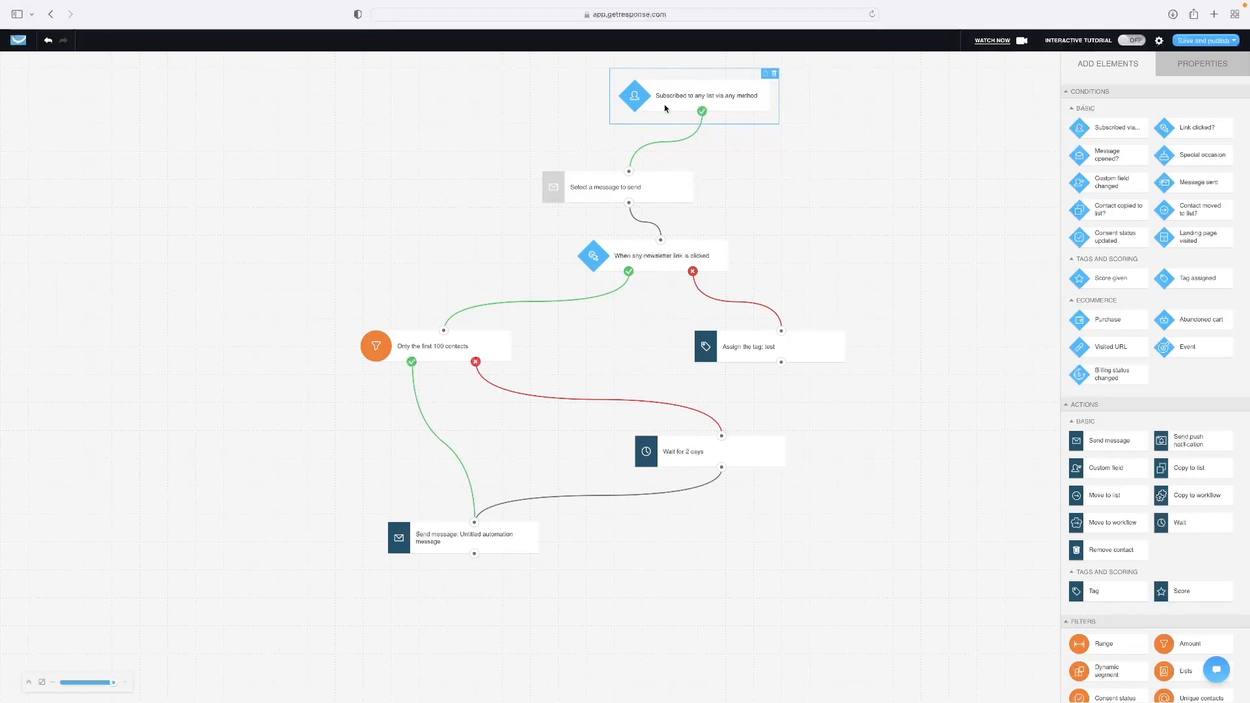
scroll(1186, 128, down, 1)
drag(1187, 128, 821, 127)
click(699, 98)
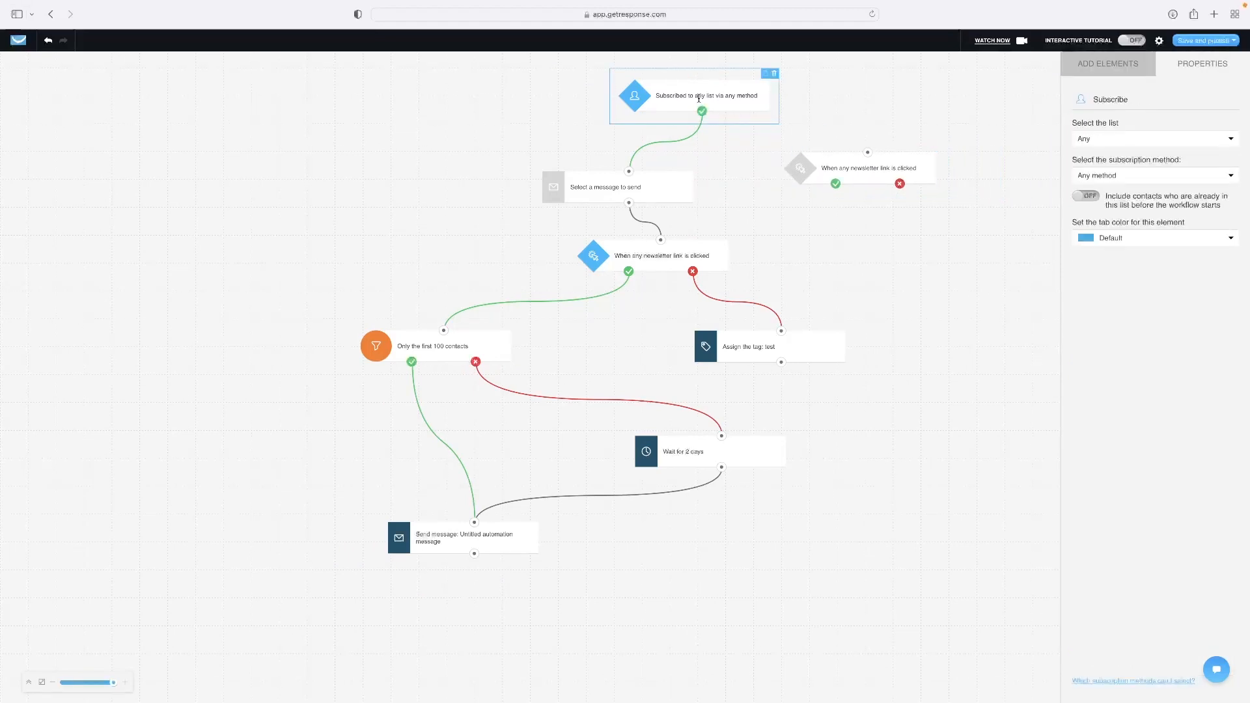
click(774, 73)
drag(864, 165, 628, 174)
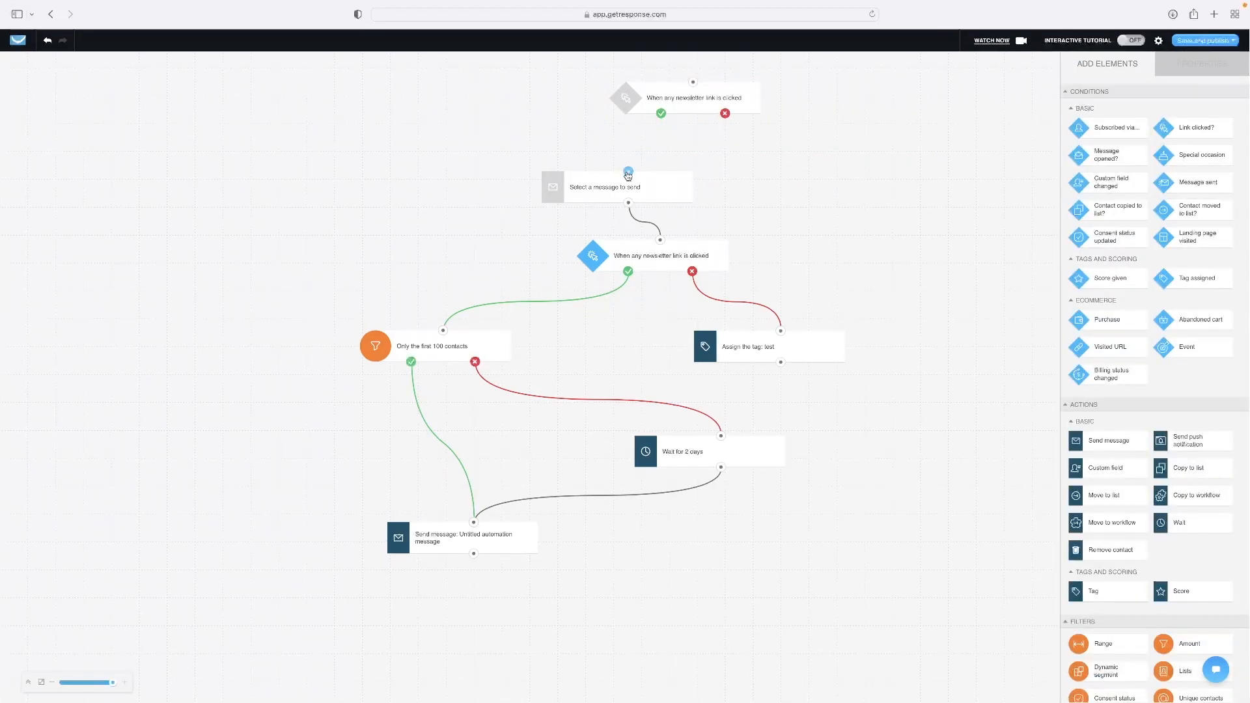
drag(662, 114, 628, 171)
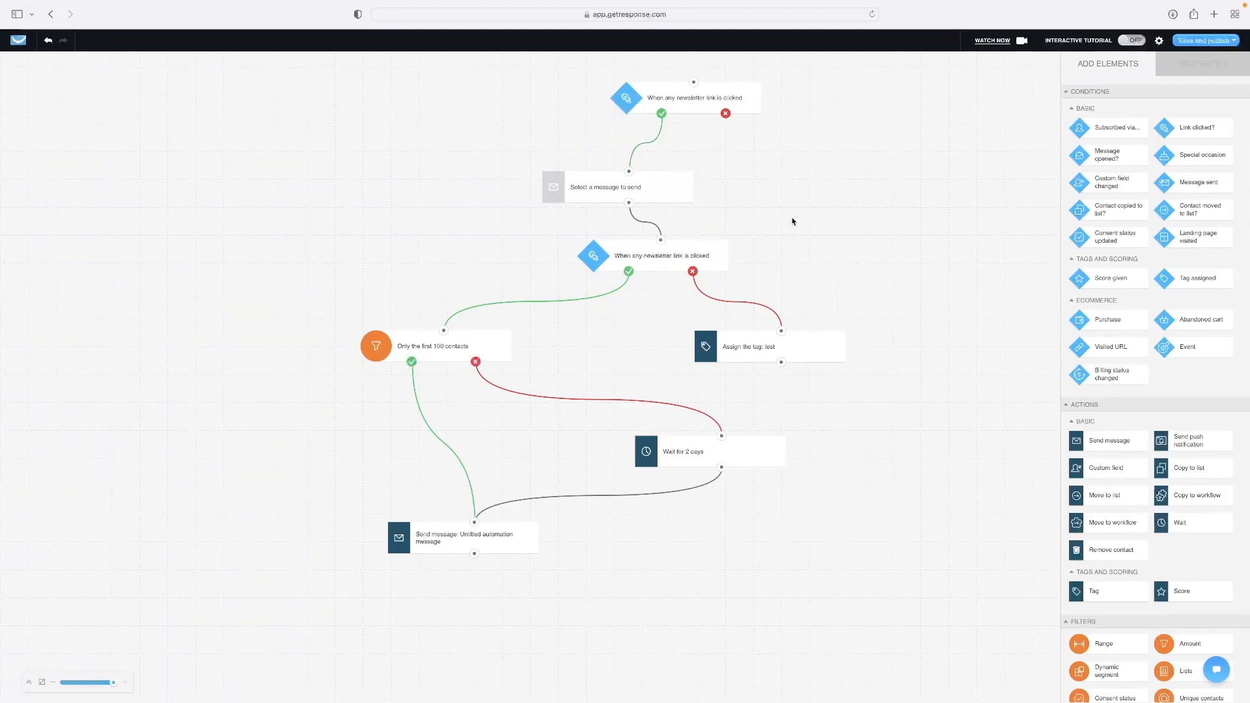
- Reposition the starting link-click condition and bring the Select a message to send element closer beneath it
drag(710, 99, 692, 99)
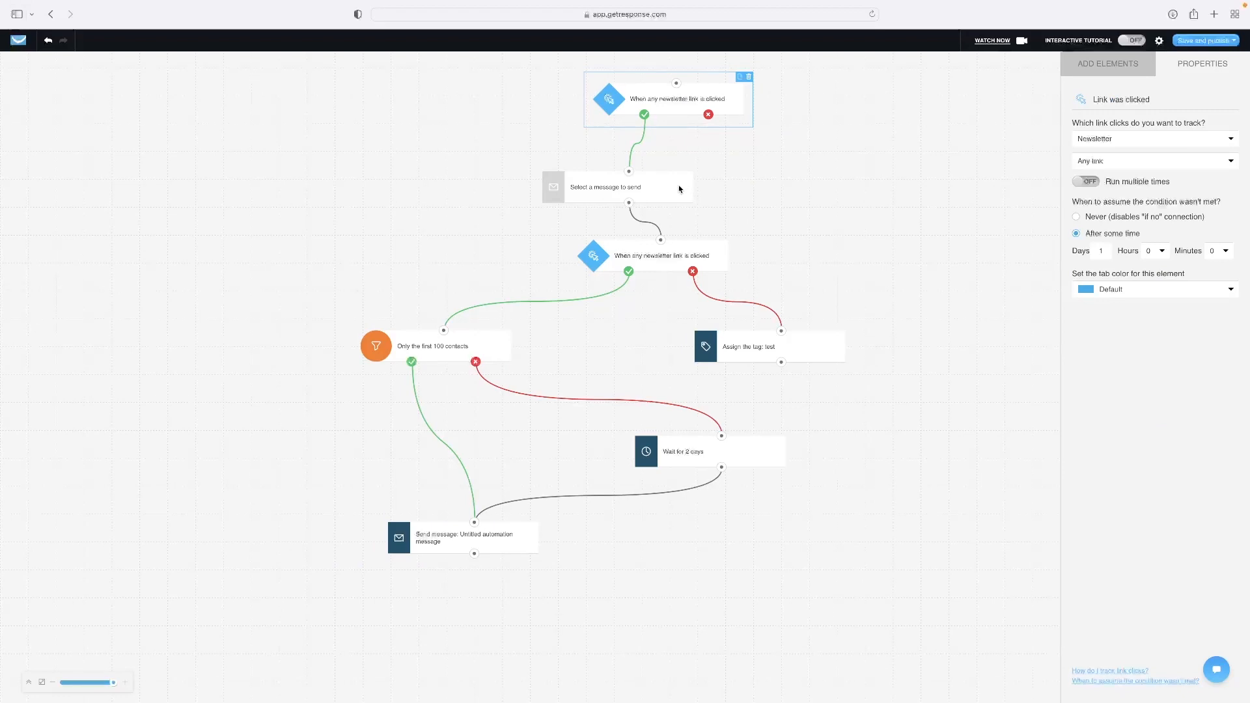
drag(679, 189, 697, 177)
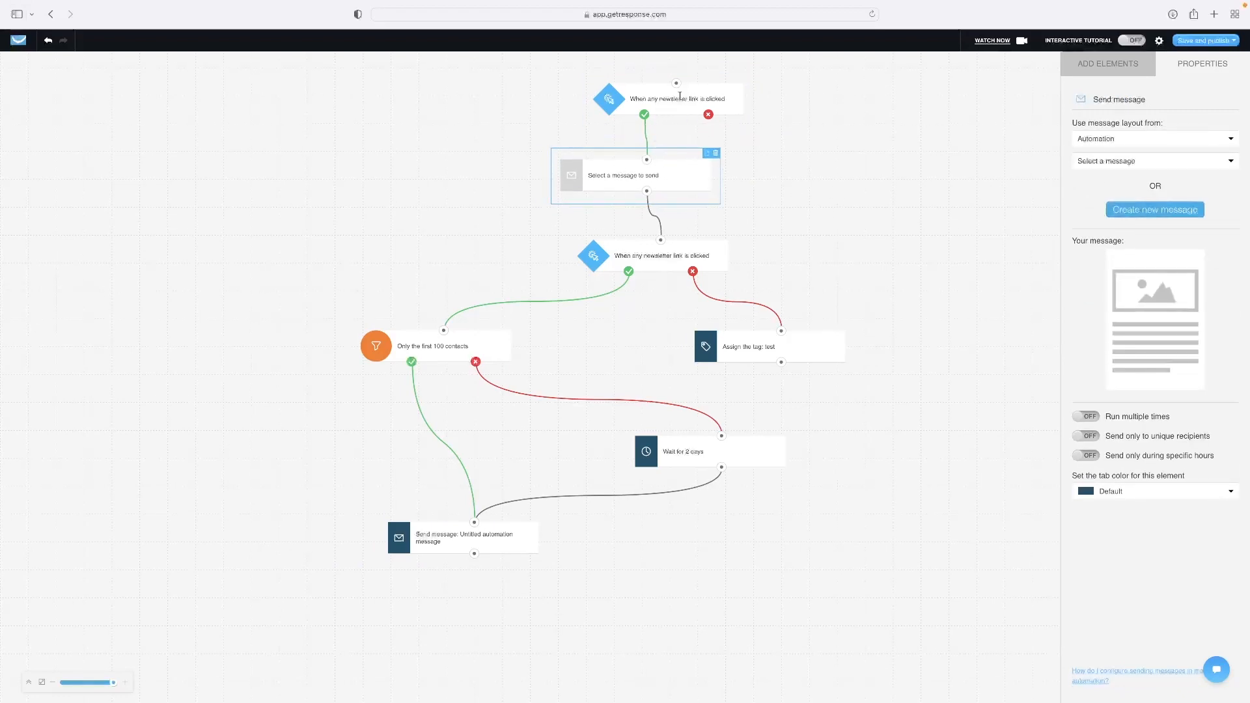
drag(692, 100, 702, 98)
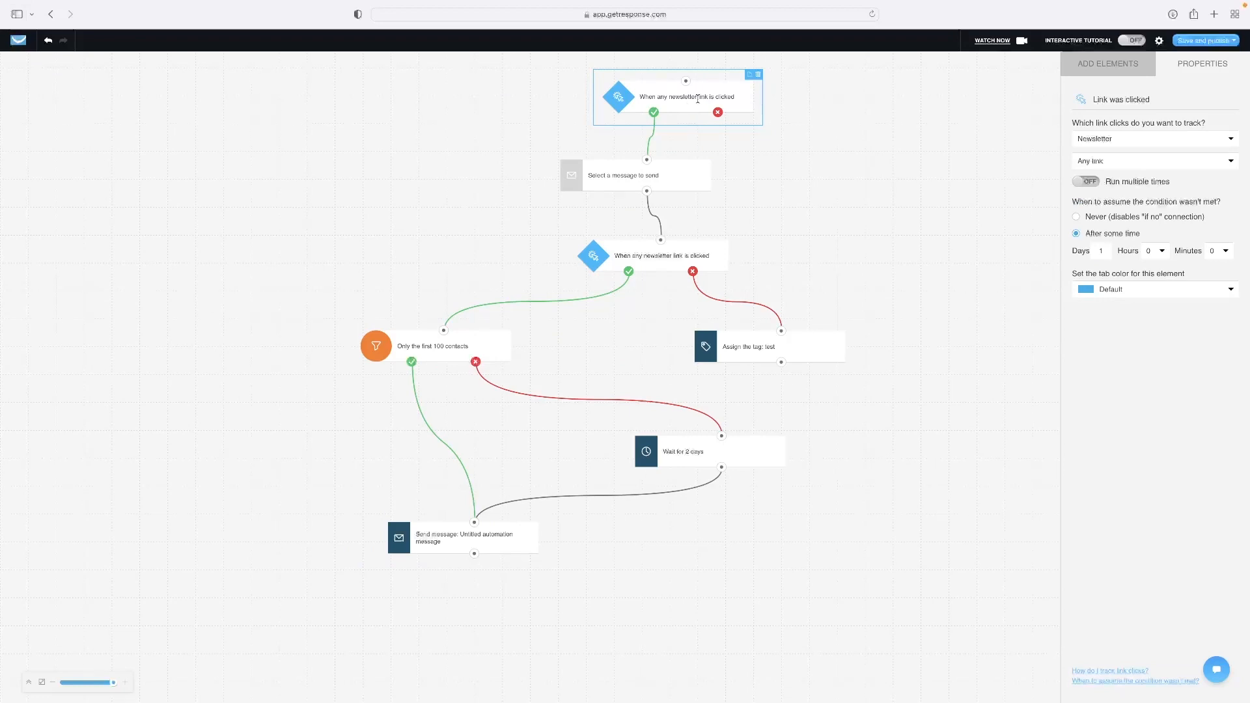
- Examine the message types and link options that the starting link-click condition can track, leaving the selections as they are
click(1184, 139)
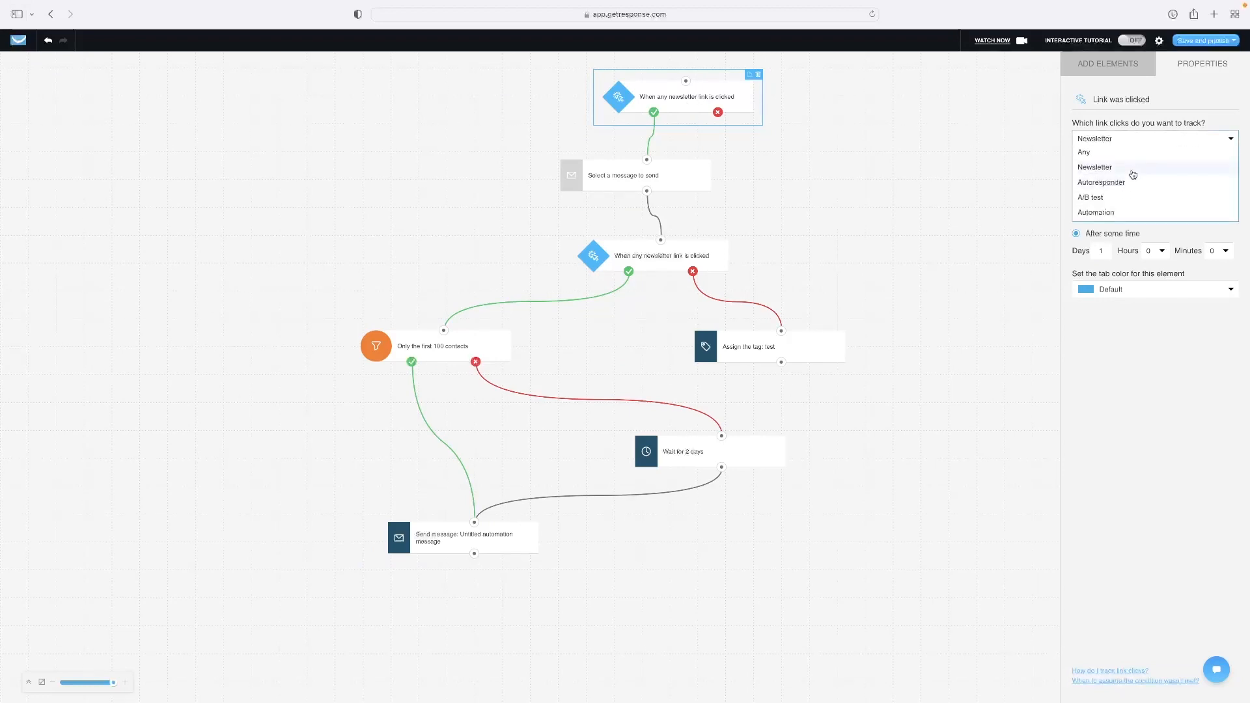
click(1099, 142)
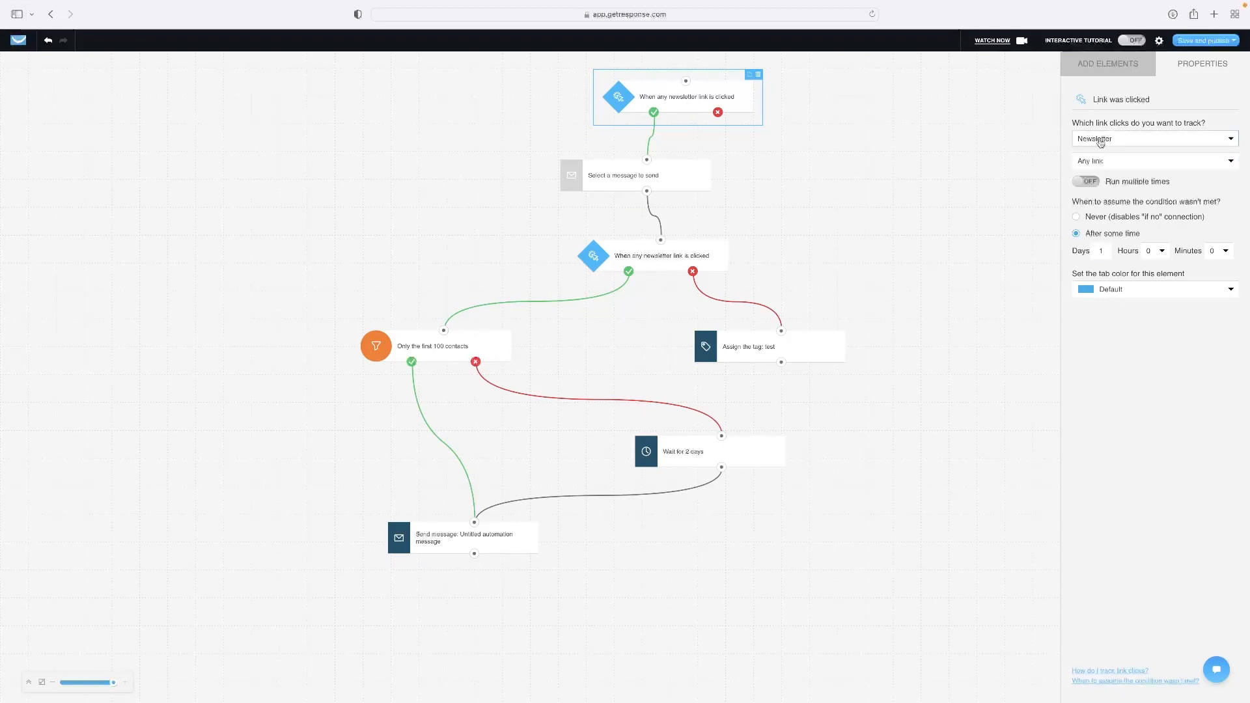
click(1140, 142)
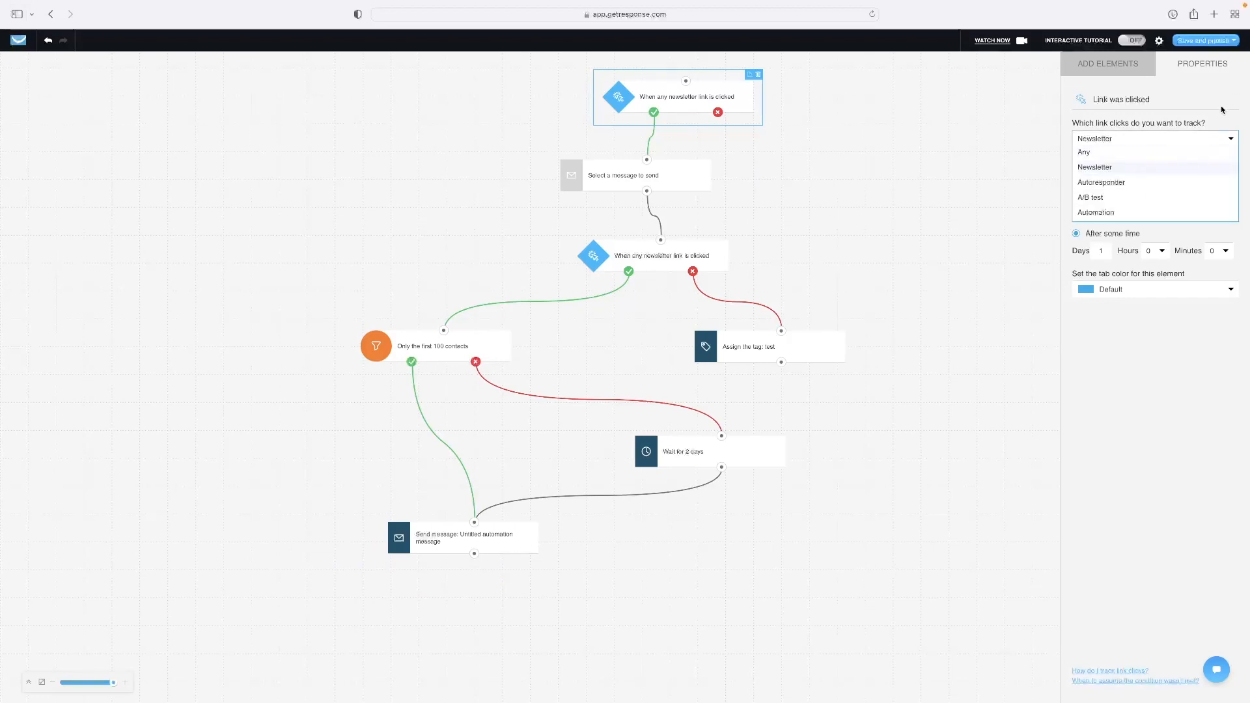
click(1224, 109)
click(1172, 165)
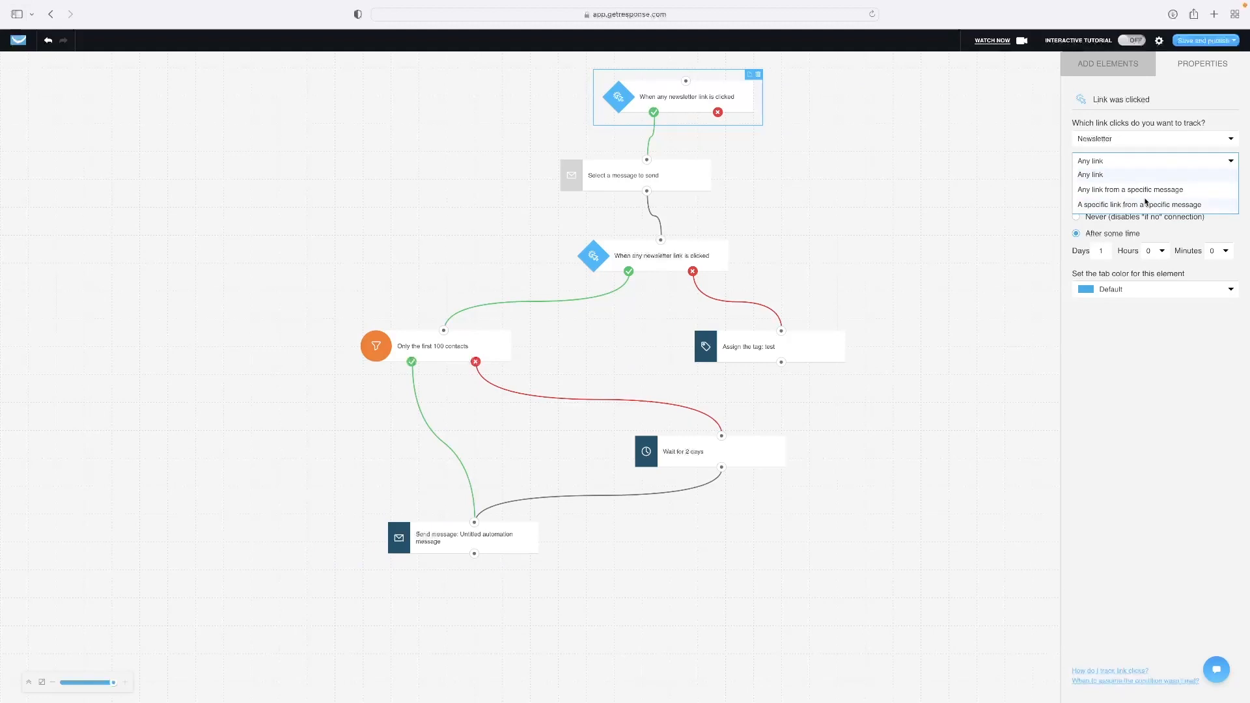
click(1134, 330)
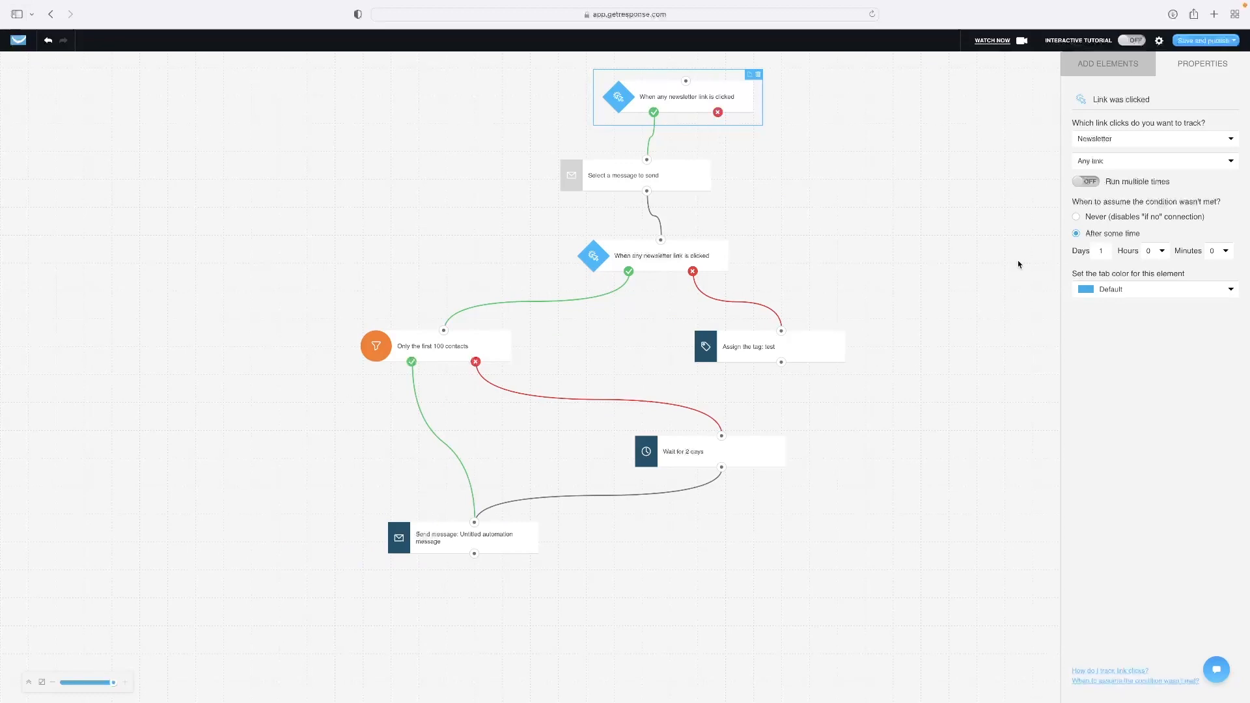
- Adjust the positions of the unconfigured message, second link-click condition, first 100 contacts filter and final Send message elements
click(678, 181)
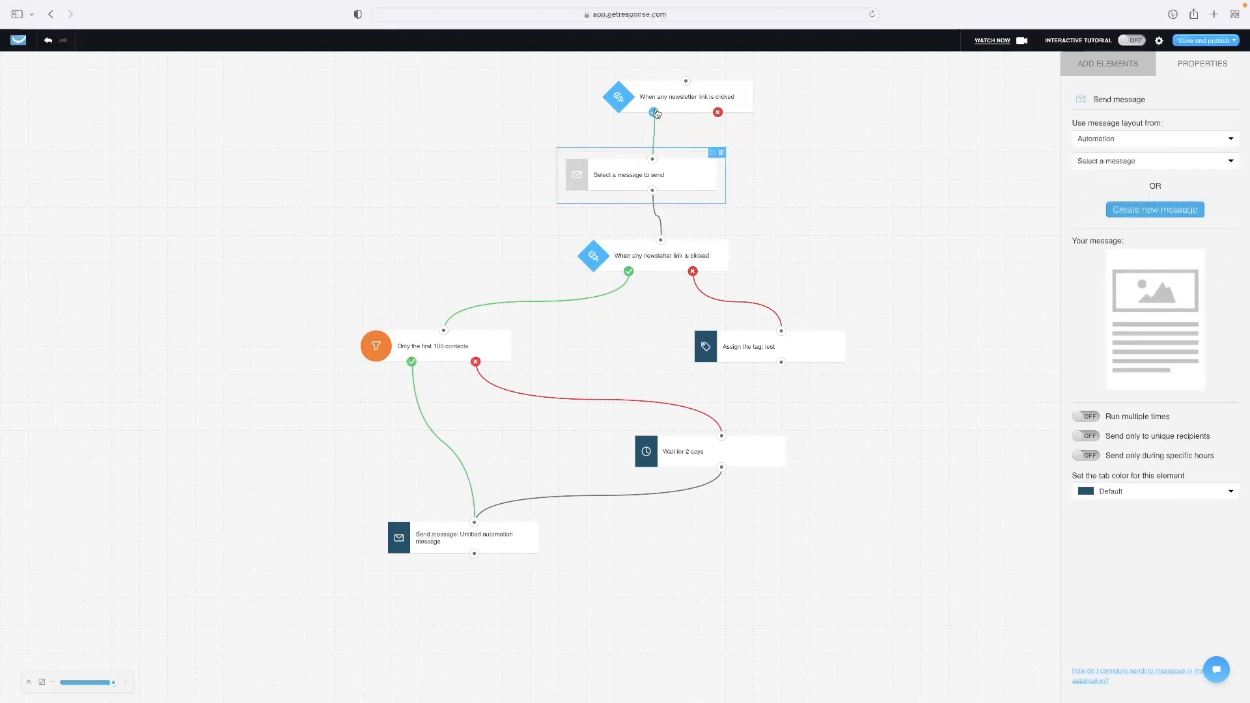
mouse_move(695, 178)
mouse_down()
mouse_move(725, 179)
mouse_move(651, 183)
mouse_move(696, 189)
mouse_up()
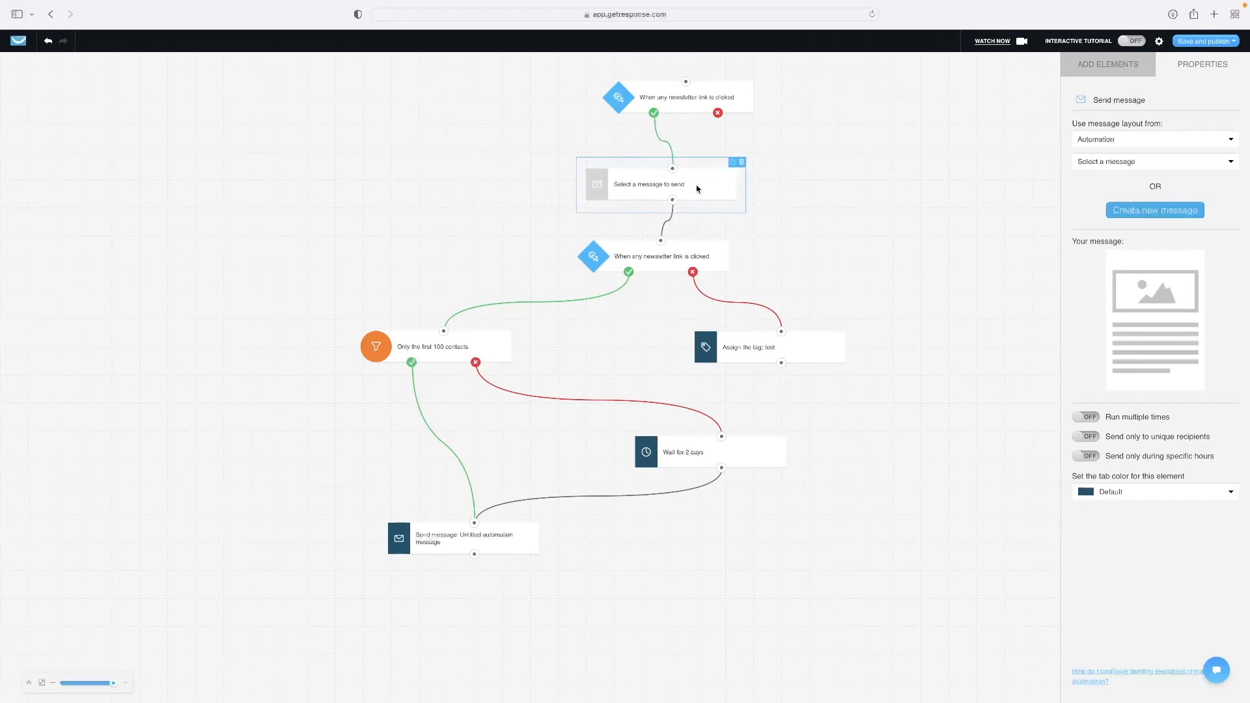
mouse_move(694, 255)
mouse_down()
mouse_move(671, 263)
mouse_move(718, 251)
mouse_move(716, 270)
mouse_move(669, 265)
mouse_move(689, 260)
mouse_up()
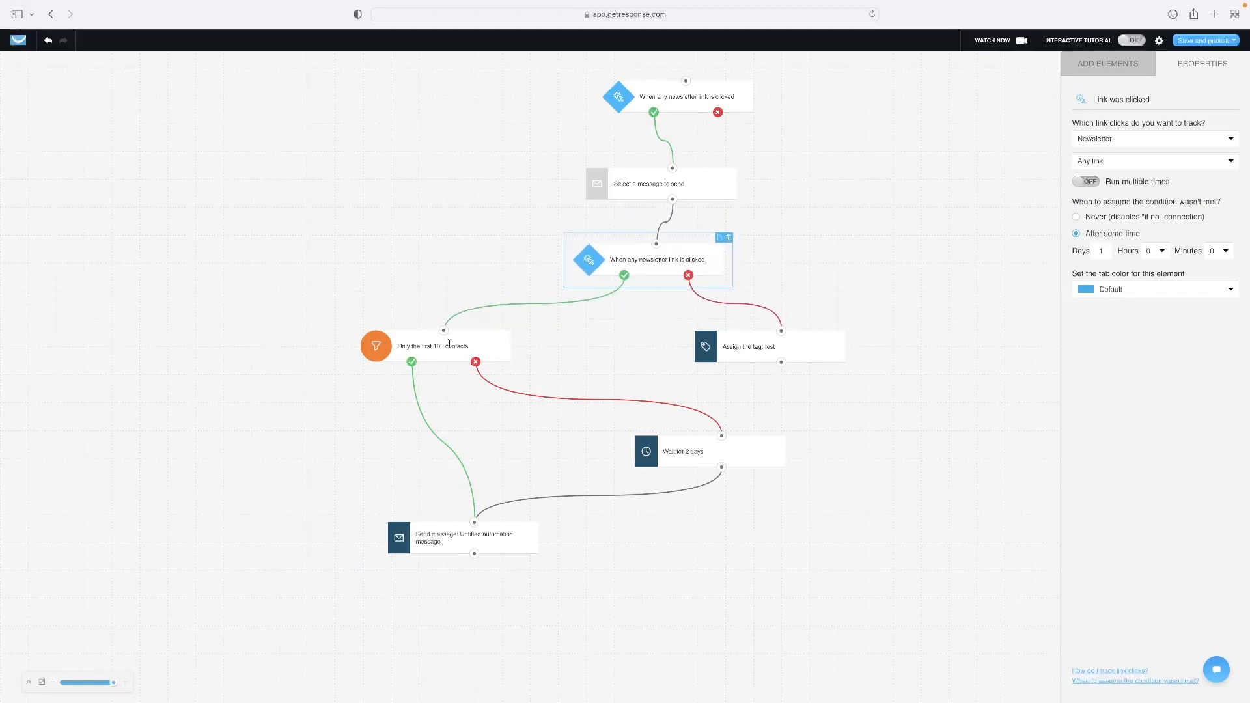
drag(441, 347, 494, 366)
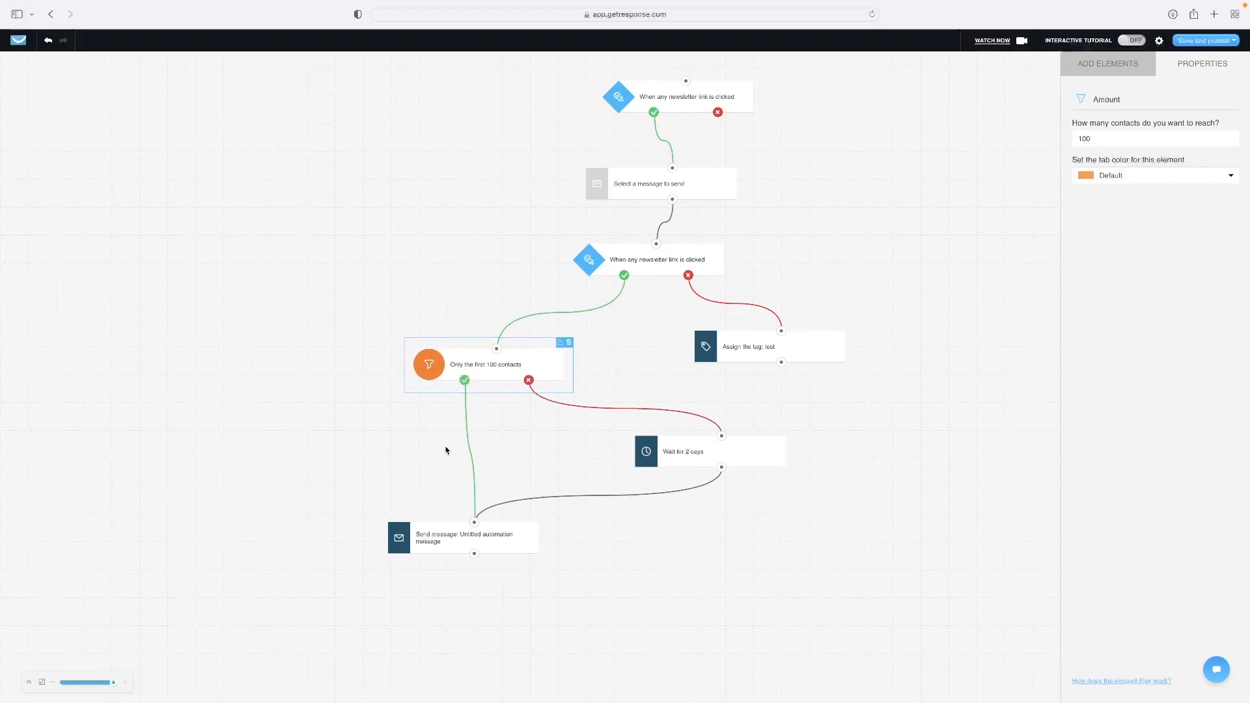
mouse_move(451, 542)
mouse_down()
mouse_move(486, 530)
mouse_move(455, 541)
mouse_up()
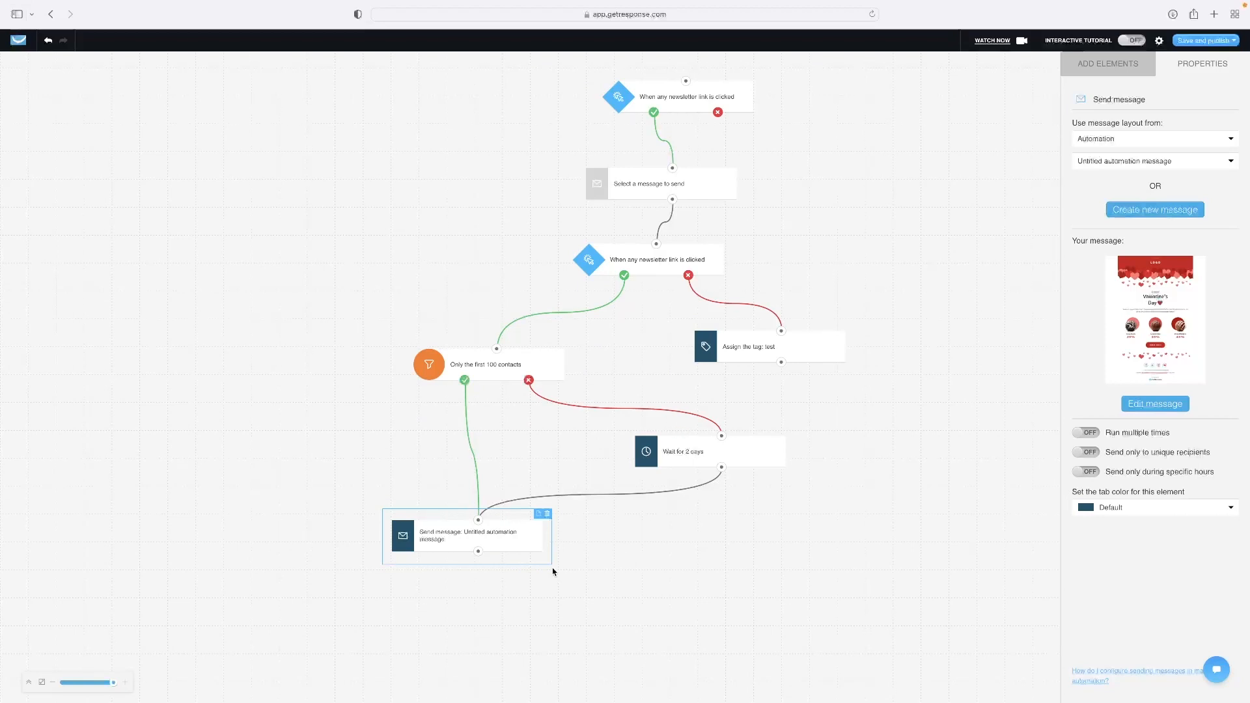
- Shift the starting link-click condition slightly left and move the first 100 contacts filter right, closer to the second link-click condition
click(1131, 69)
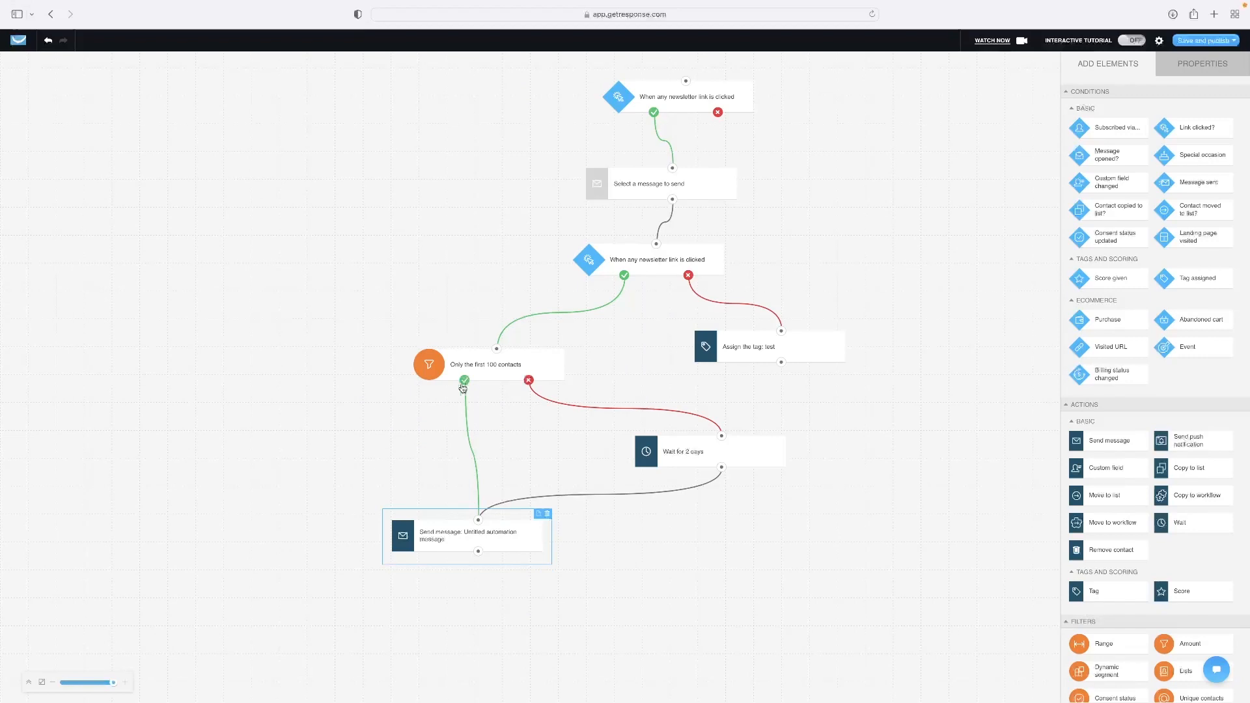
mouse_move(677, 100)
mouse_down()
mouse_move(651, 101)
mouse_move(664, 102)
mouse_up()
click(1100, 65)
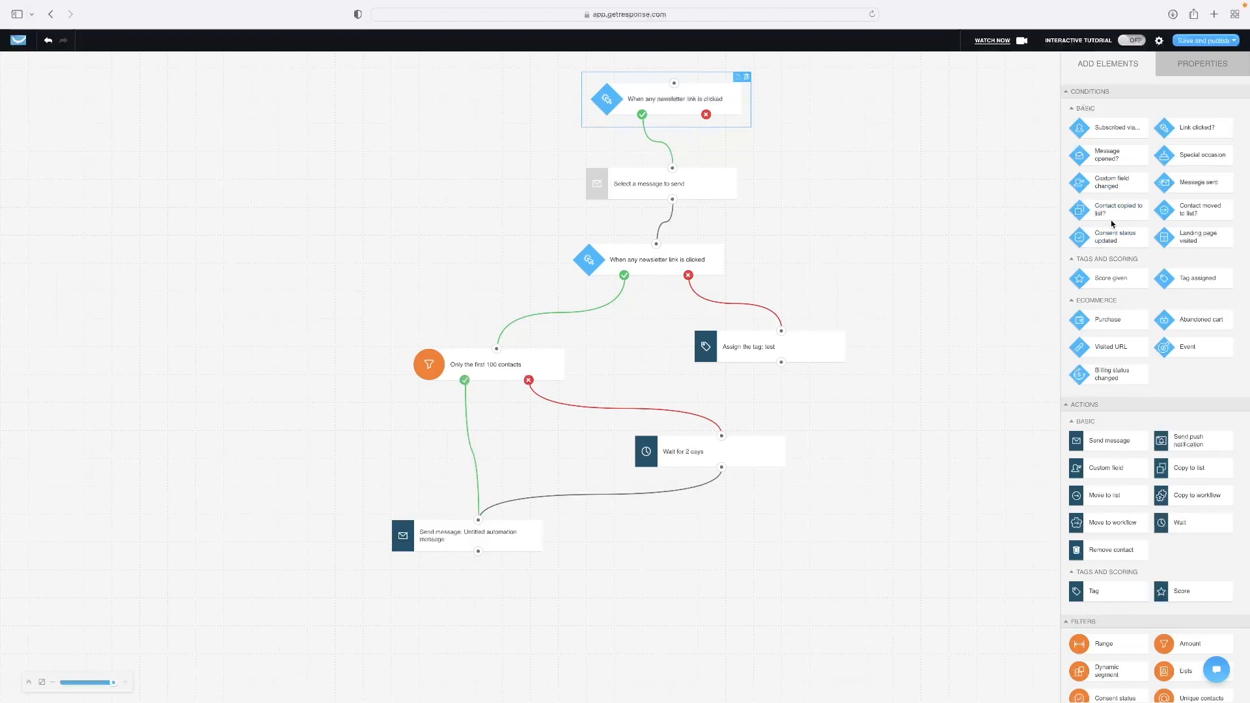
scroll(1124, 225, down, 1)
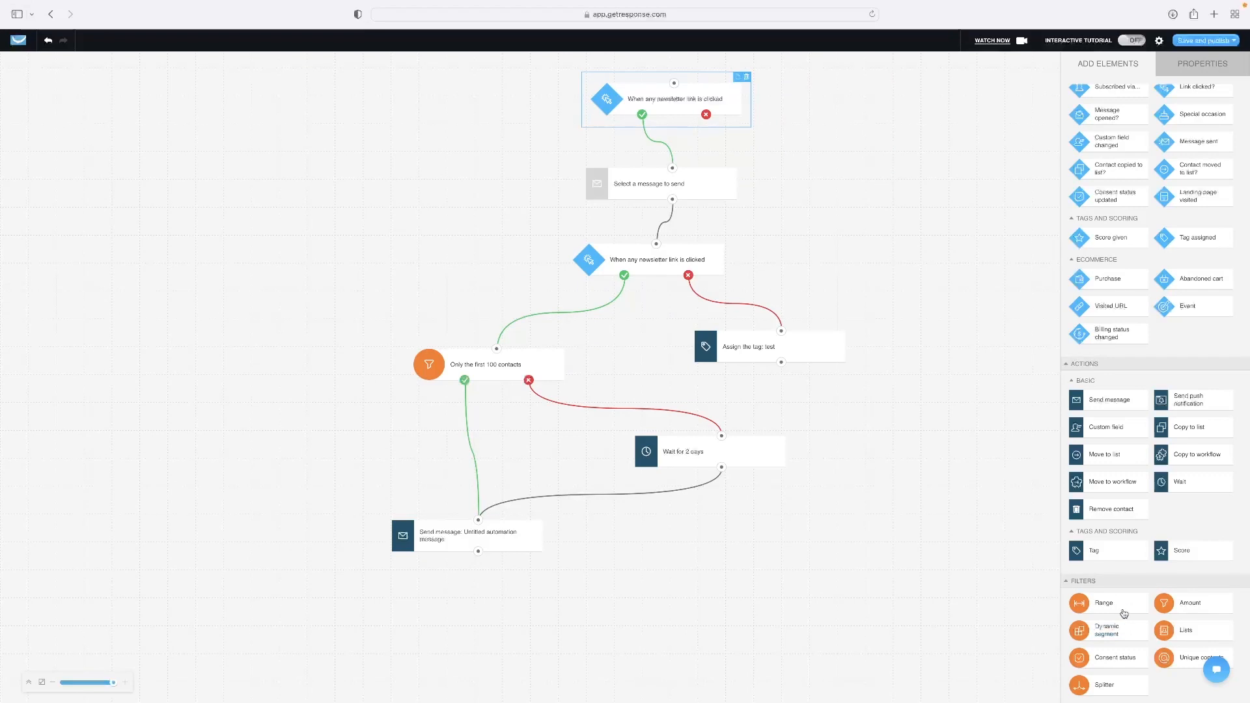
drag(497, 370, 553, 358)
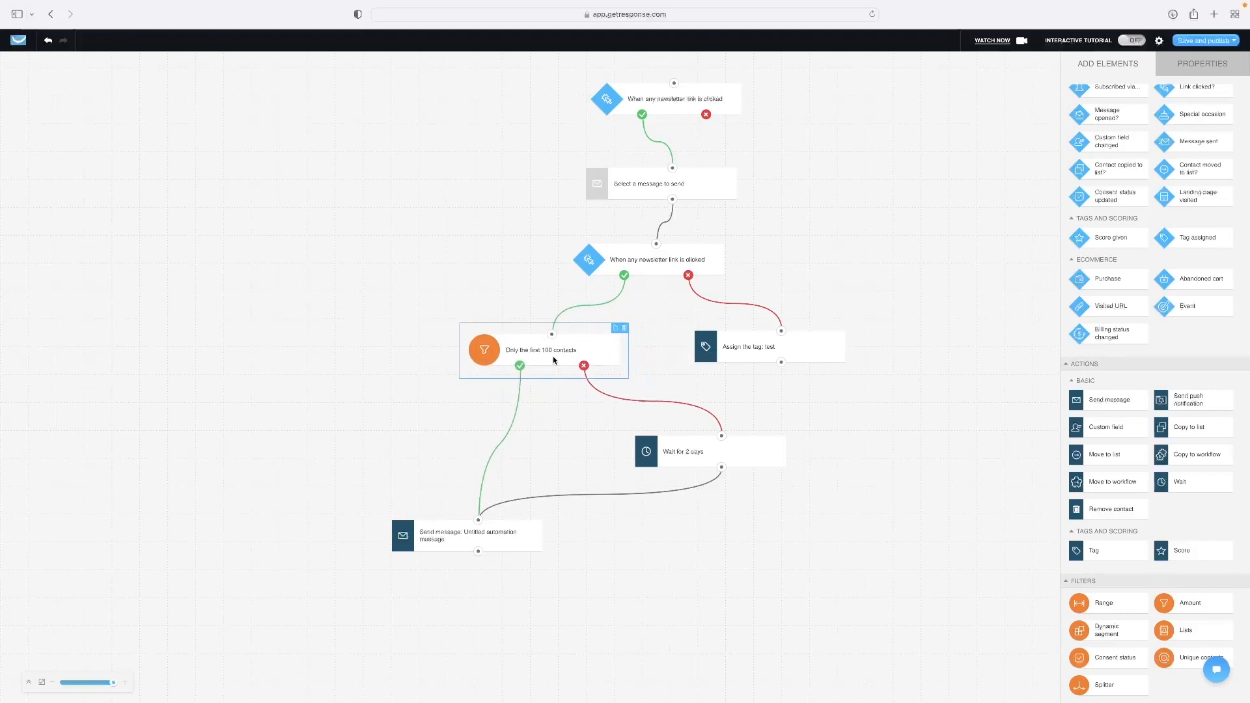
- Review the second link-click condition's properties and the available workflow conditions, actions and filters
click(654, 256)
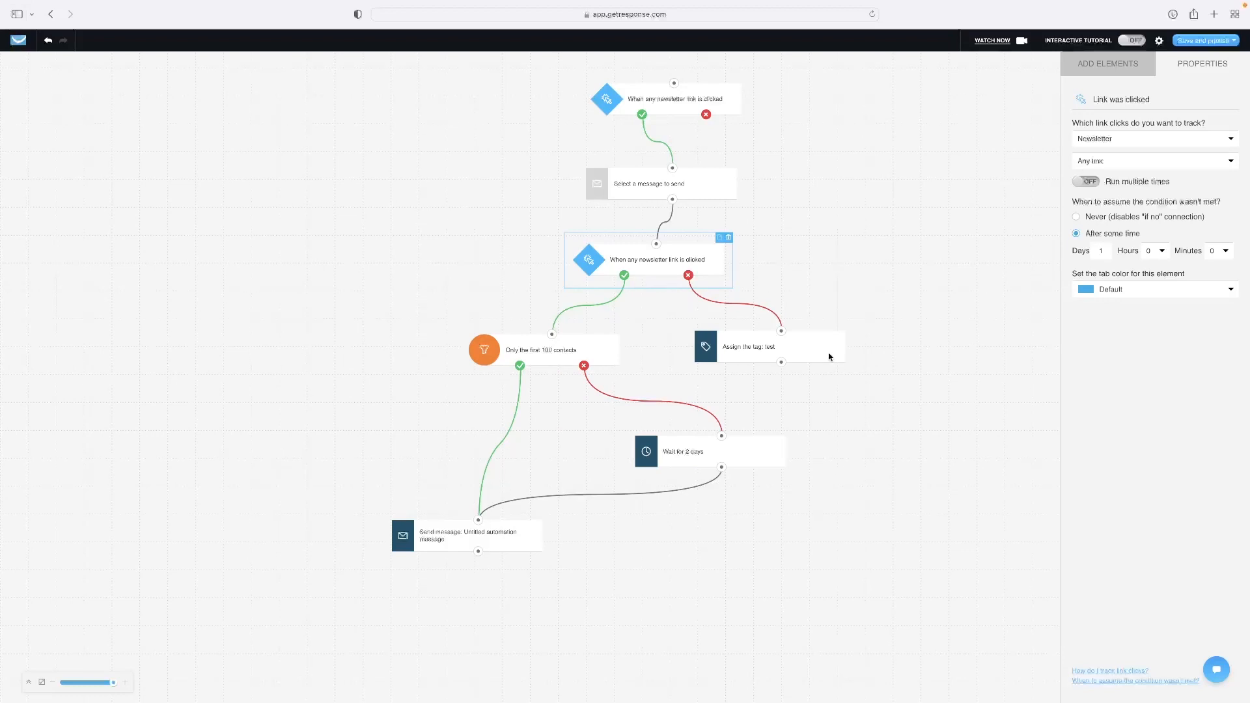
click(855, 307)
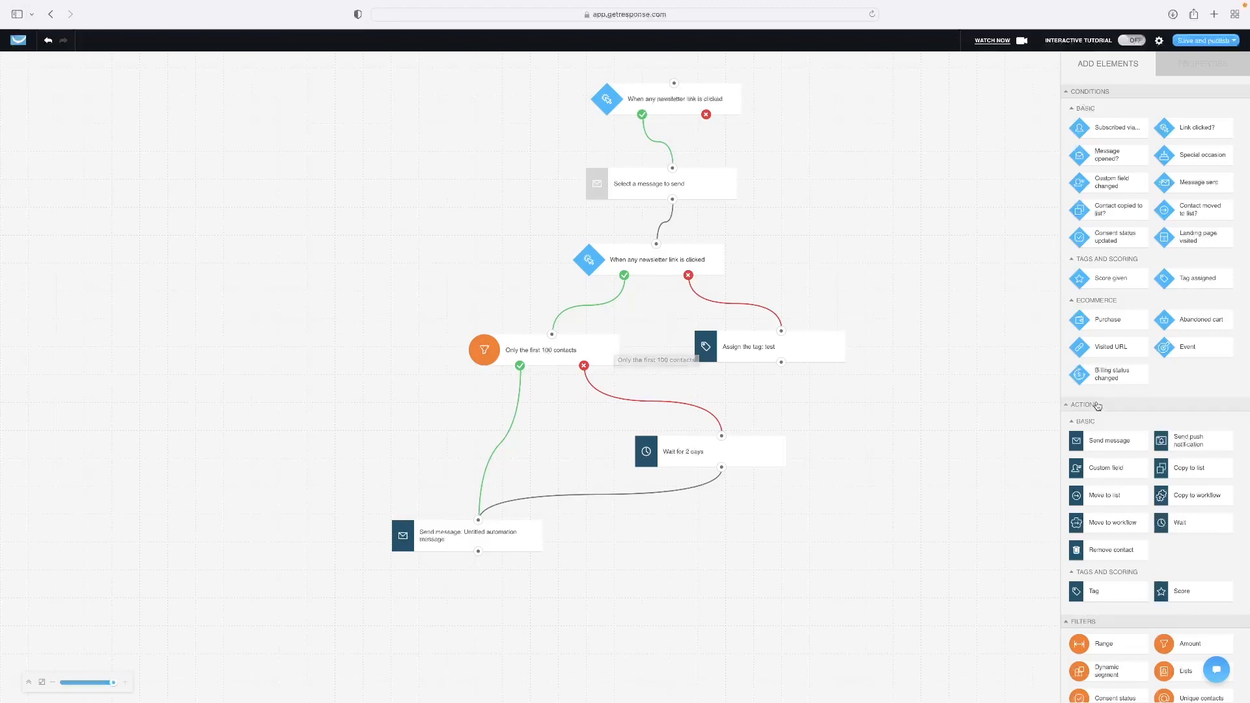
scroll(1106, 394, down, 2)
scroll(1107, 390, up, 2)
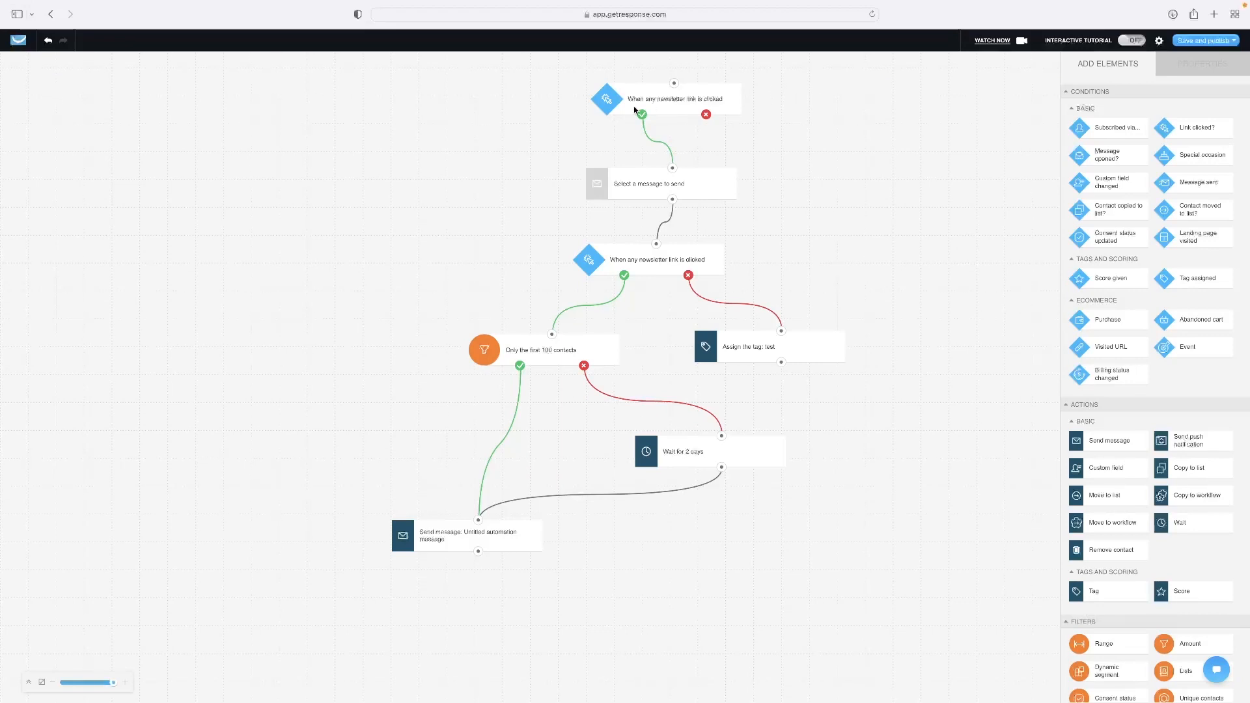
- Reposition the Select a message to send element between the two link-click conditions and try to save and publish the workflow
drag(648, 183, 627, 189)
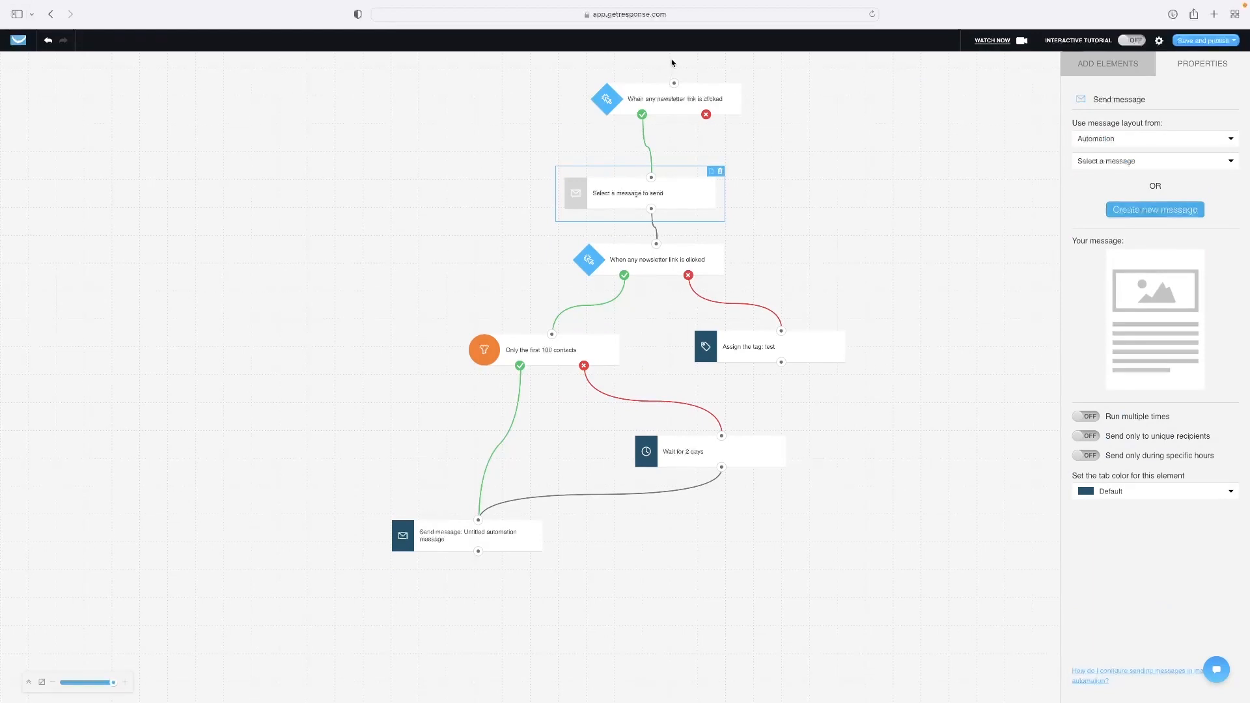
drag(670, 197, 669, 181)
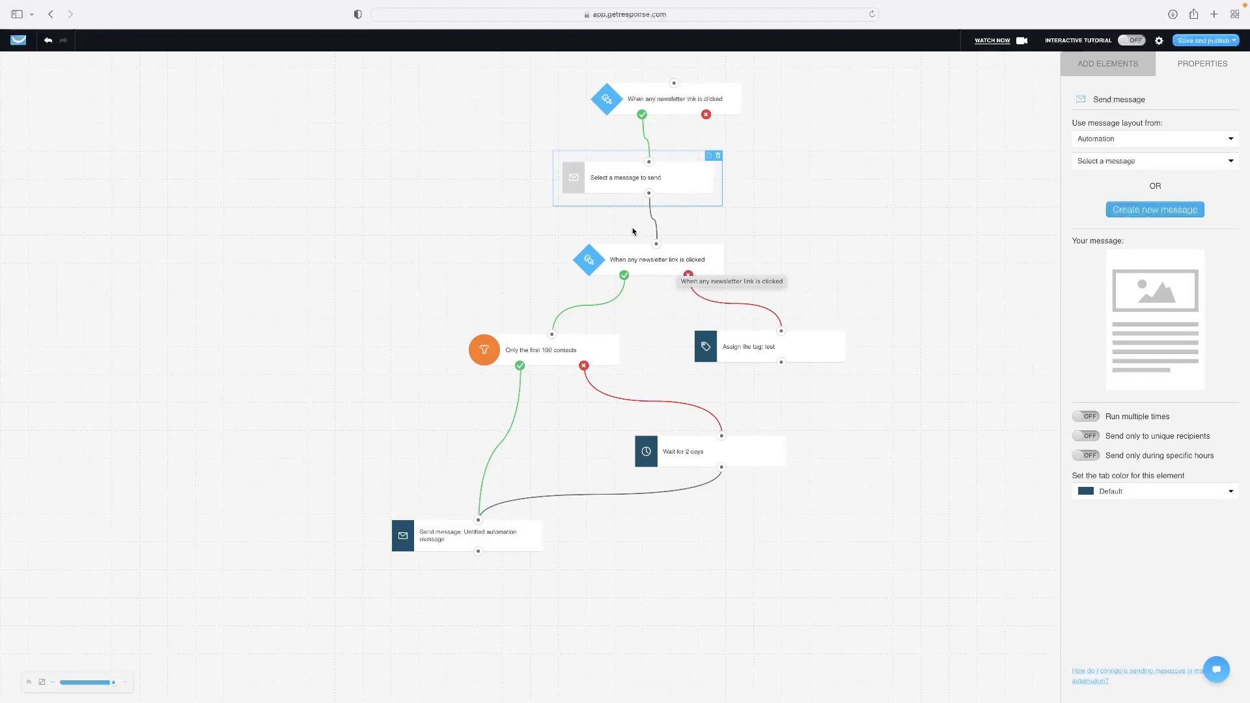
click(1182, 41)
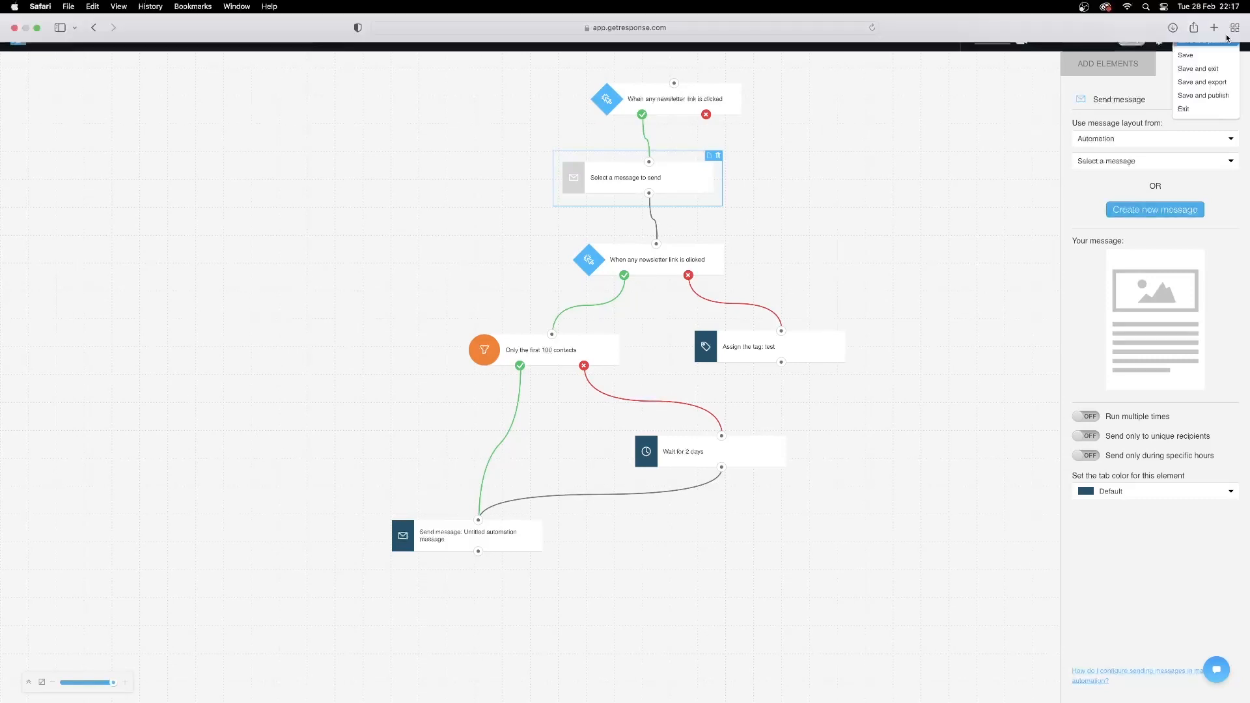
click(1212, 96)
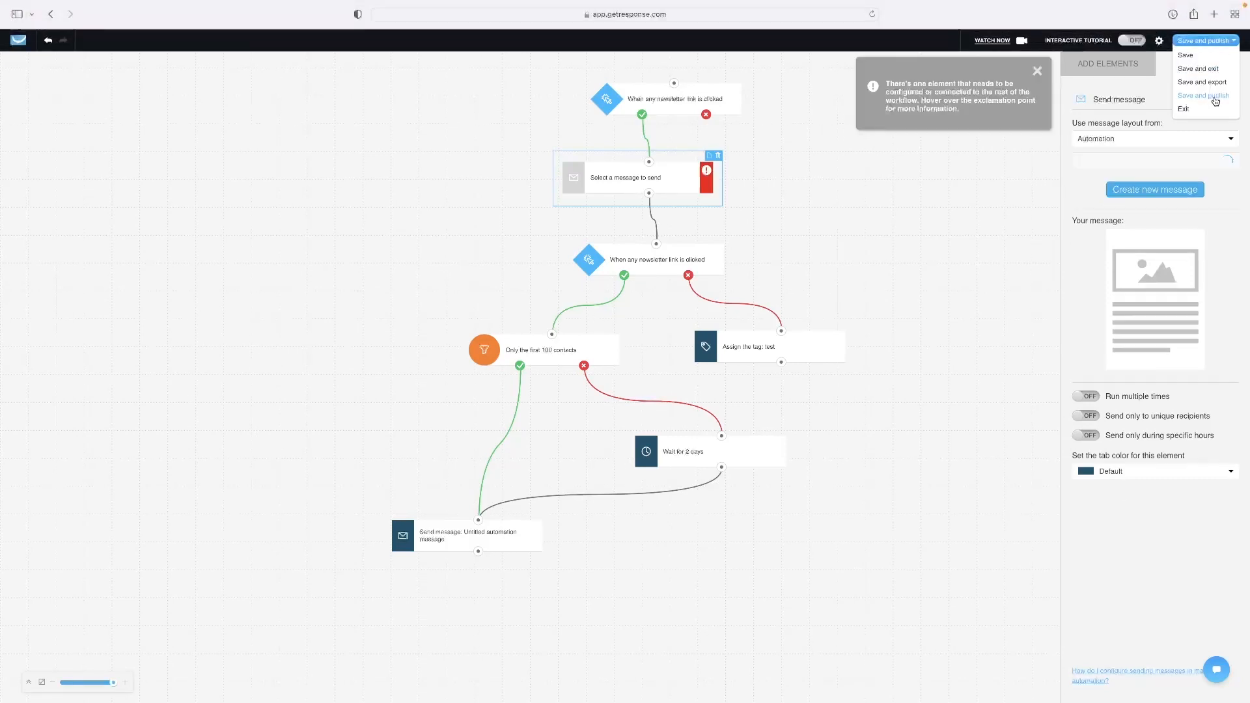